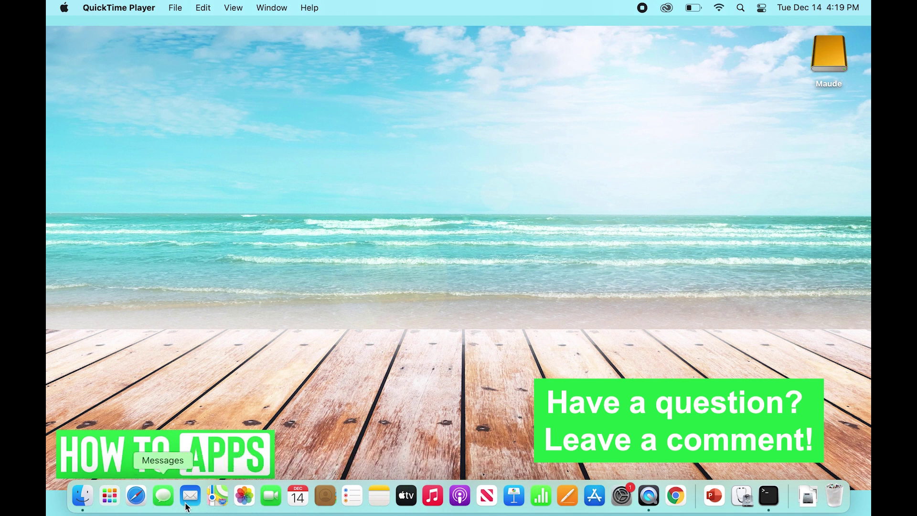
# - Search Spotlight for 'safari', fixing the typo
pyautogui.click(739, 9)
pyautogui.write('saraf')
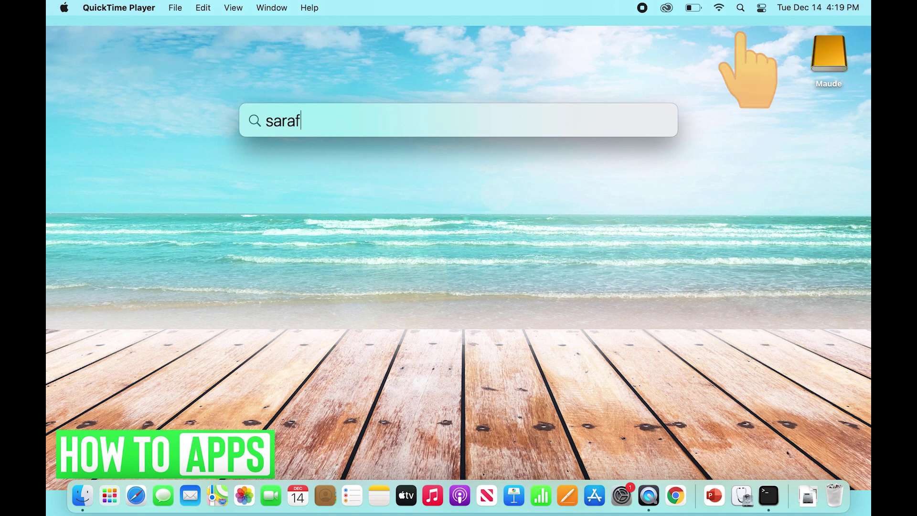
pyautogui.press('BackSpace')
pyautogui.press('BackSpace')
pyautogui.press('BackSpace')
pyautogui.write('fari')
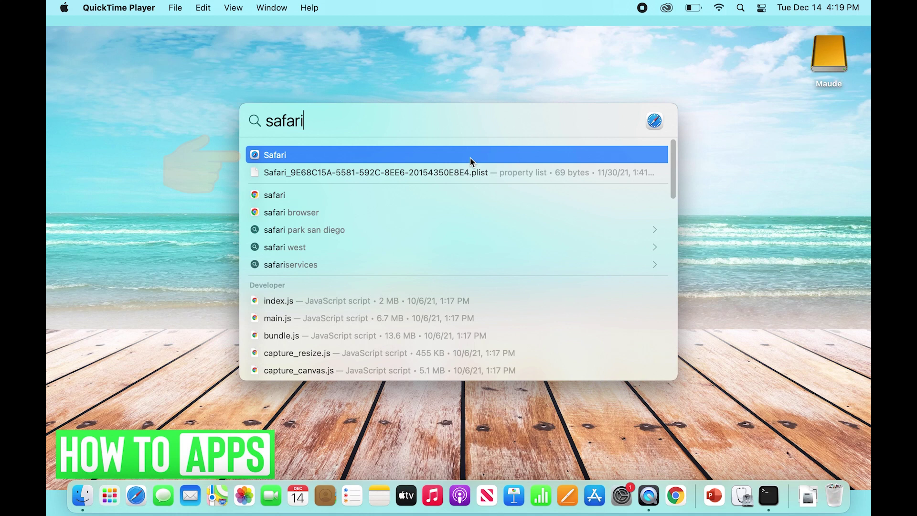
# - Launch Safari from the Spotlight results and show its History menu
pyautogui.click(267, 156)
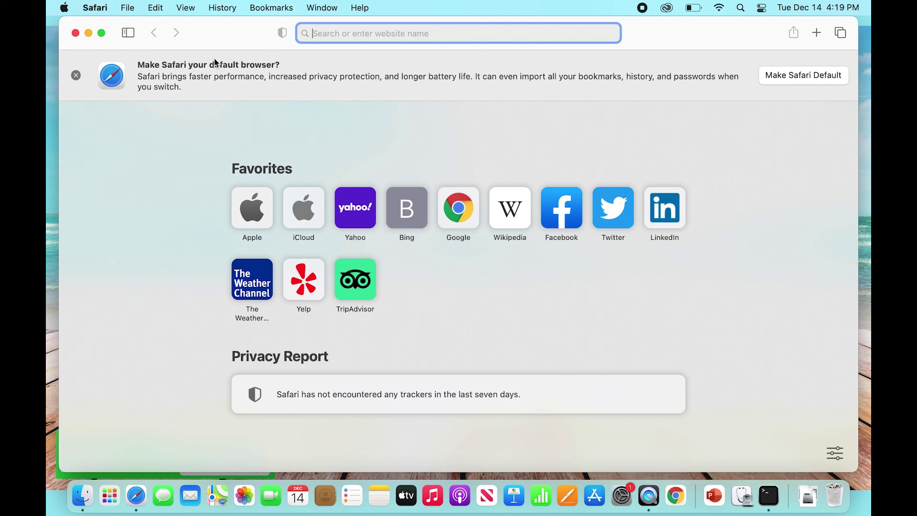
pyautogui.click(229, 13)
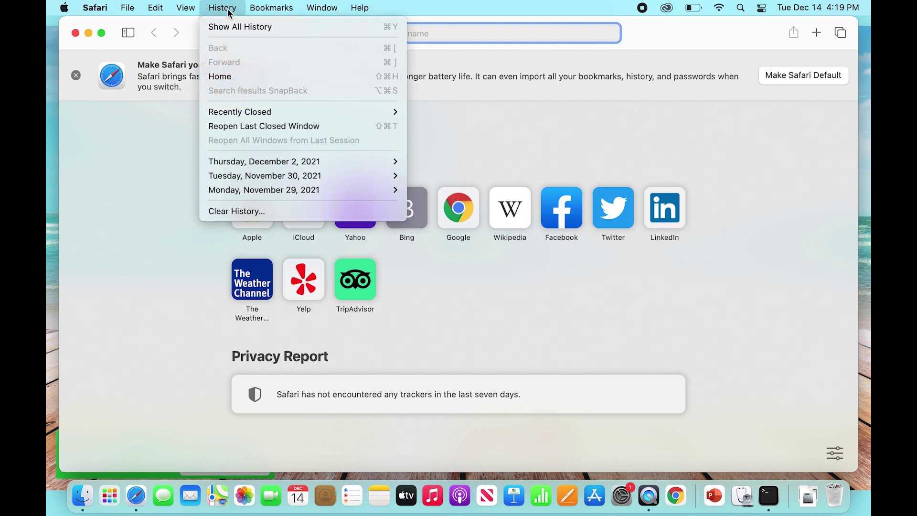
# - Choose Clear History… from Safari's History menu
pyautogui.click(237, 210)
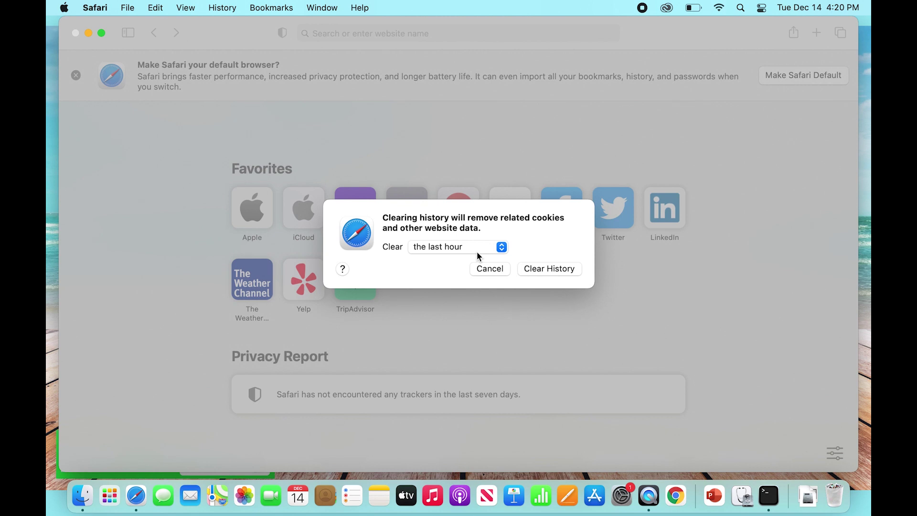
# - Change the Clear range from the last hour to 'today'
pyautogui.click(501, 247)
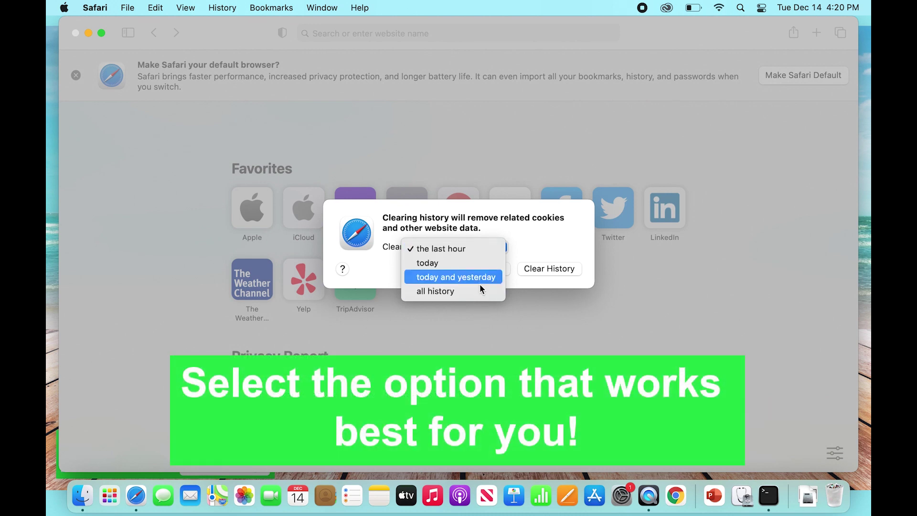
pyautogui.click(447, 264)
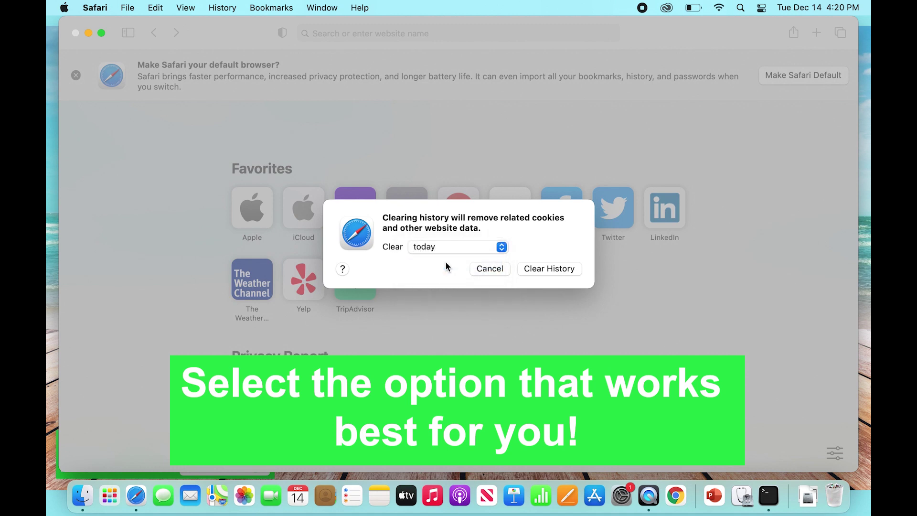
# - Confirm Clear History to erase today's browsing history
pyautogui.click(550, 270)
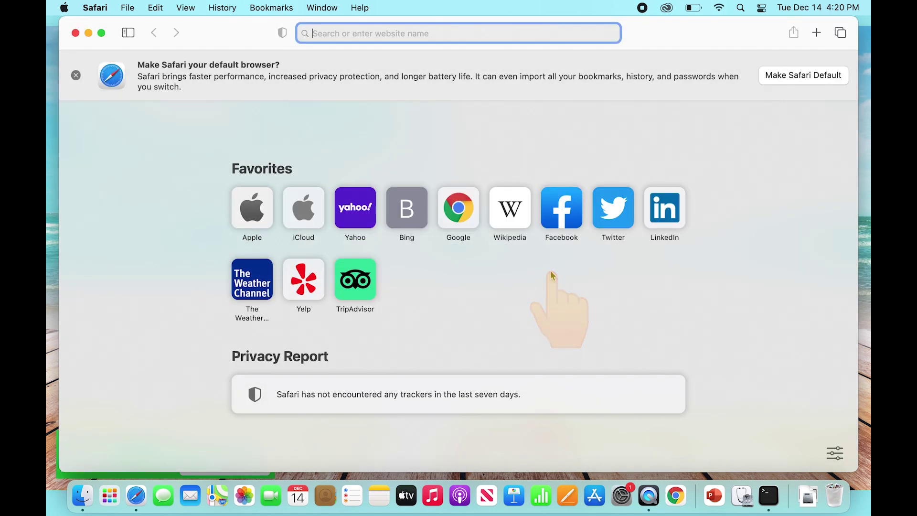